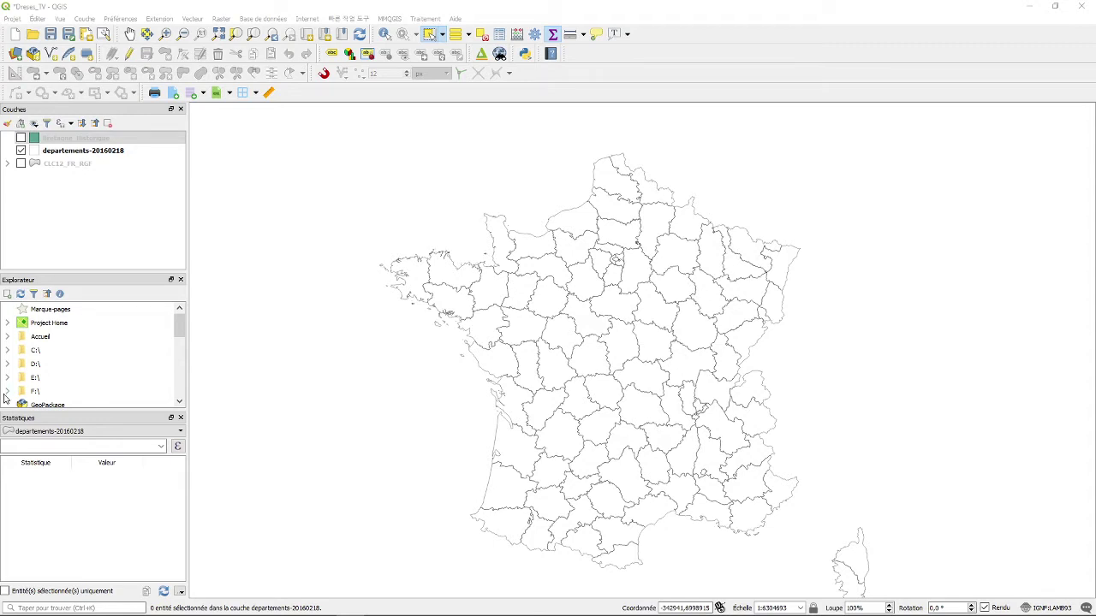
Step: Make the Bretagne_Historique layer visible and apply the Inverted polygons renderer to its symbology
left_click(20, 138)
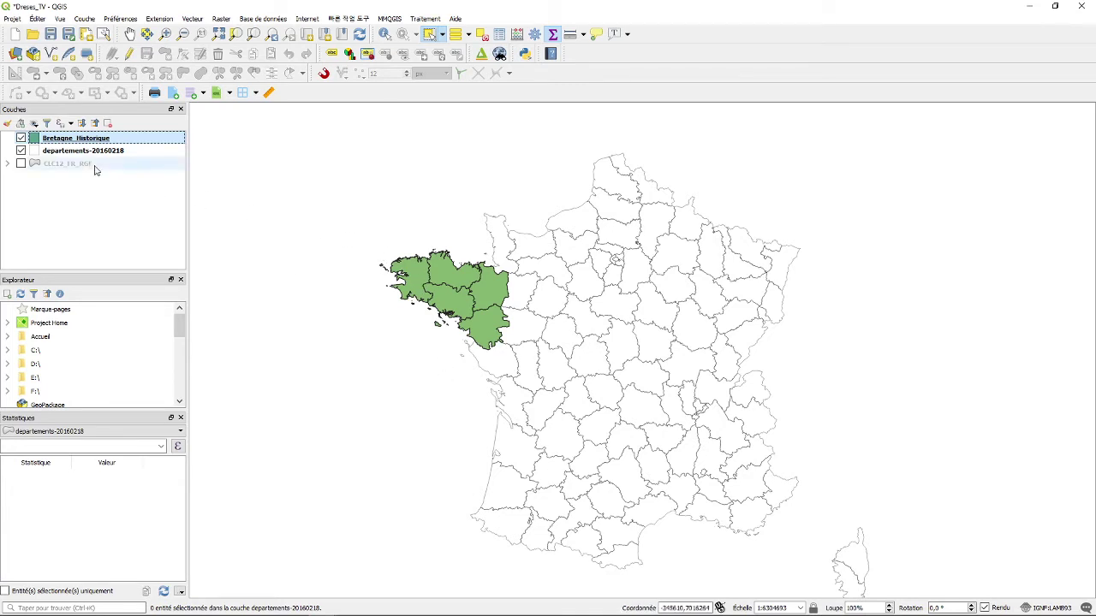
right_click(68, 138)
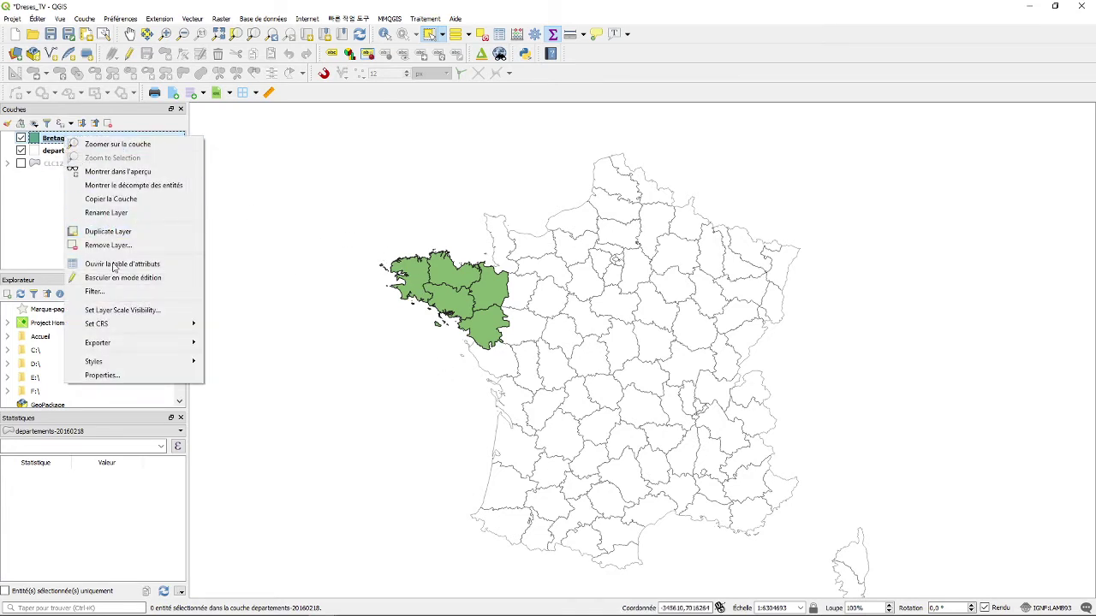
left_click(146, 377)
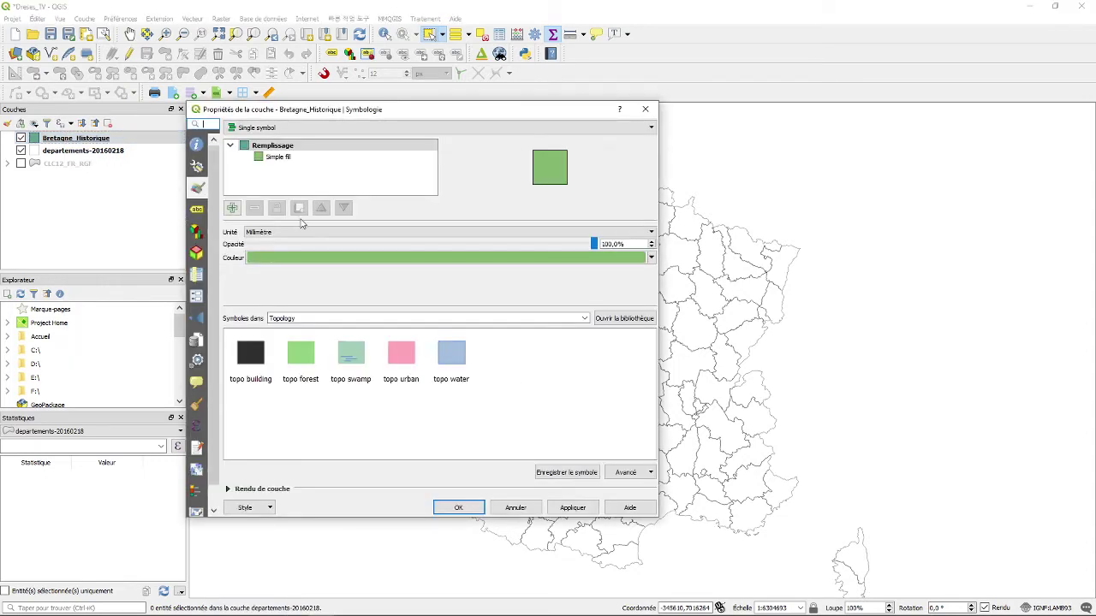
left_click(260, 129)
left_click(260, 129)
left_click(261, 130)
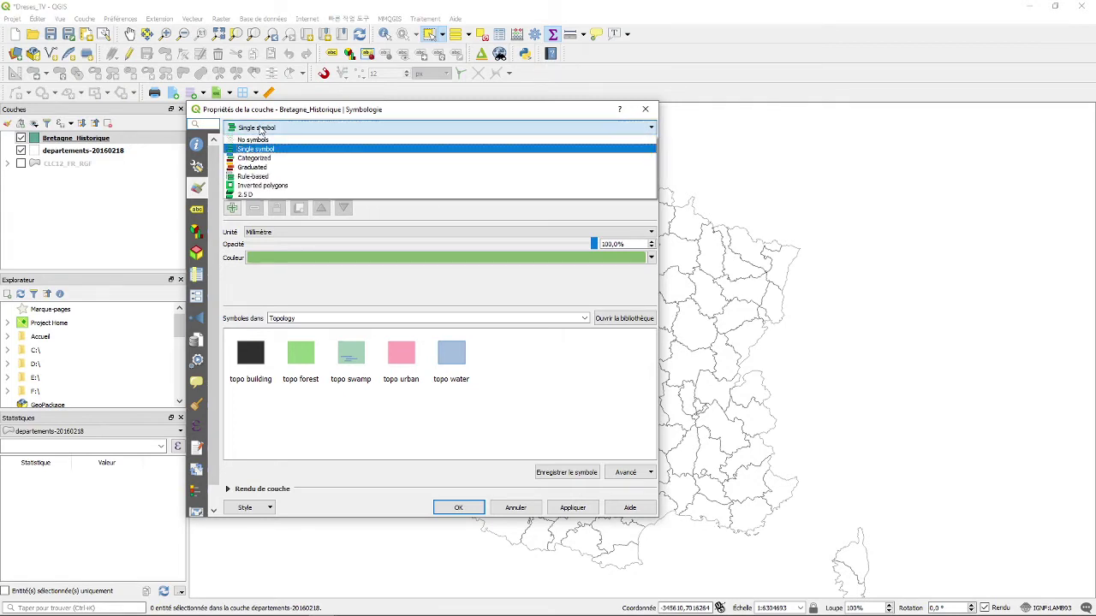
left_click(261, 184)
left_click_drag(326, 114, 699, 75)
left_click(936, 471)
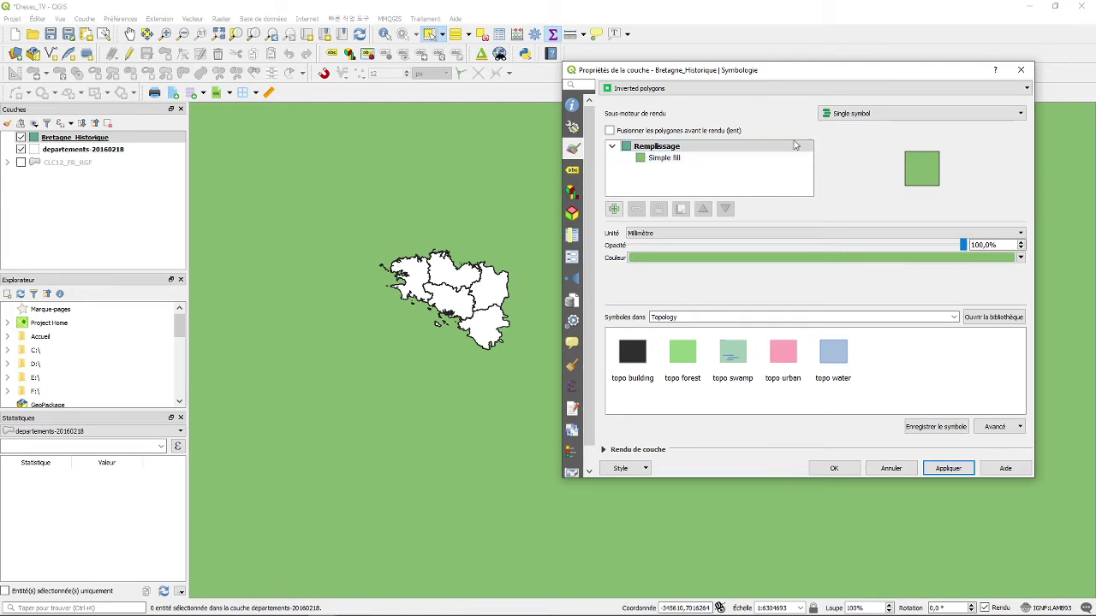
Step: Change the layer's simple fill to a Shapeburst fill with black as the first gradient colour
left_click(732, 163)
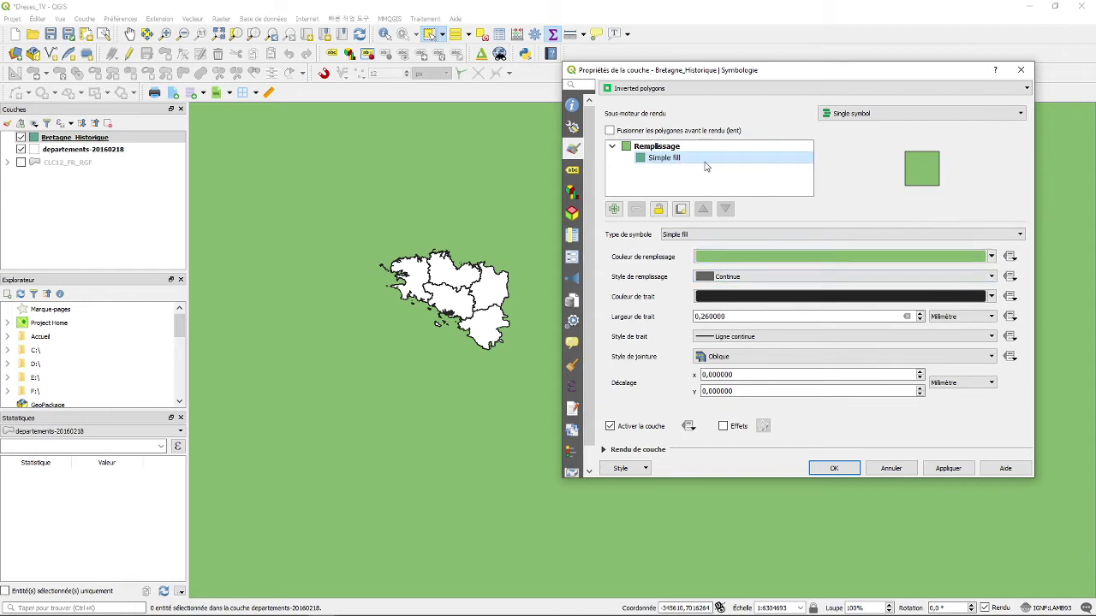
left_click(708, 234)
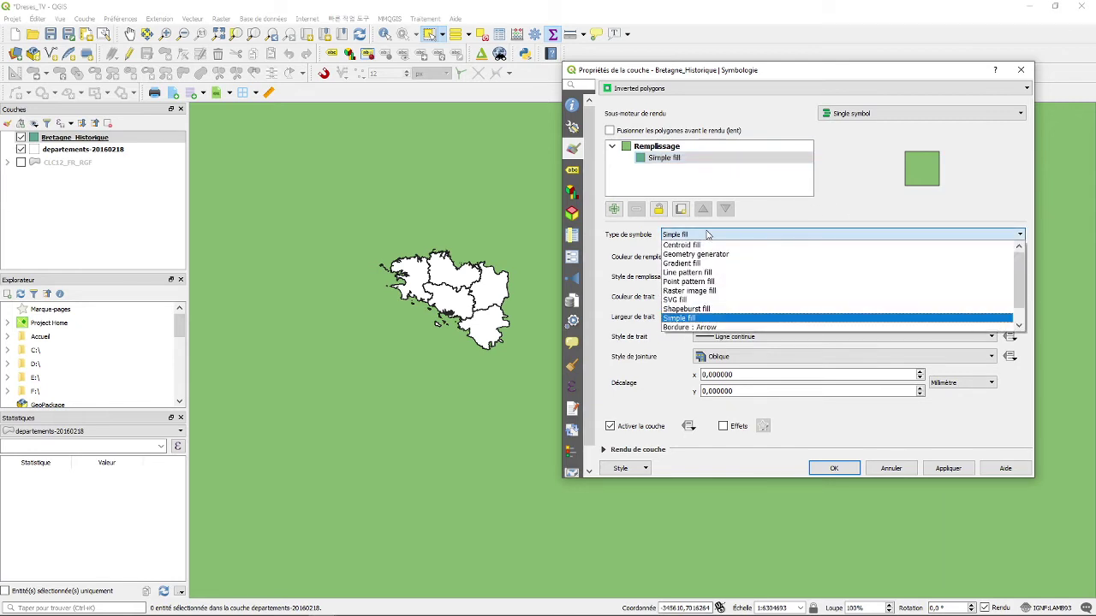
left_click(690, 310)
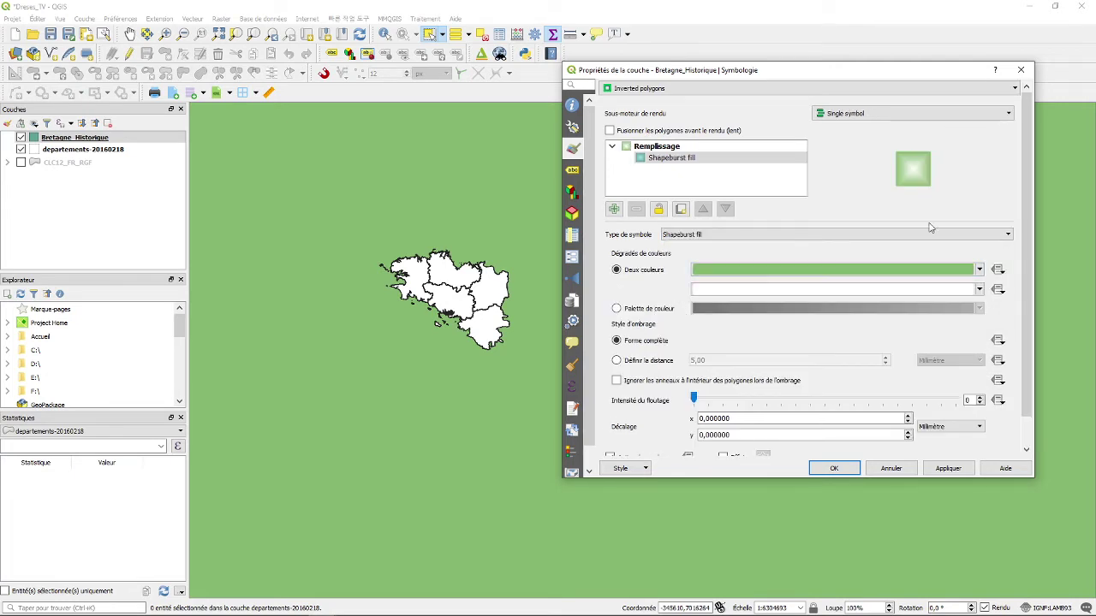
left_click(980, 270)
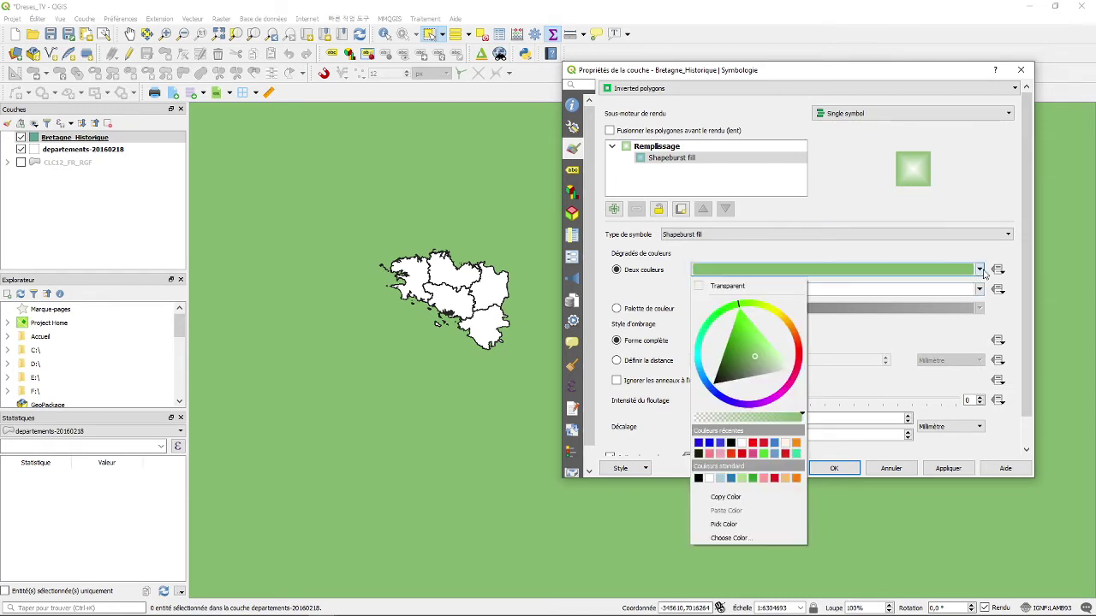
left_click_drag(740, 363, 716, 383)
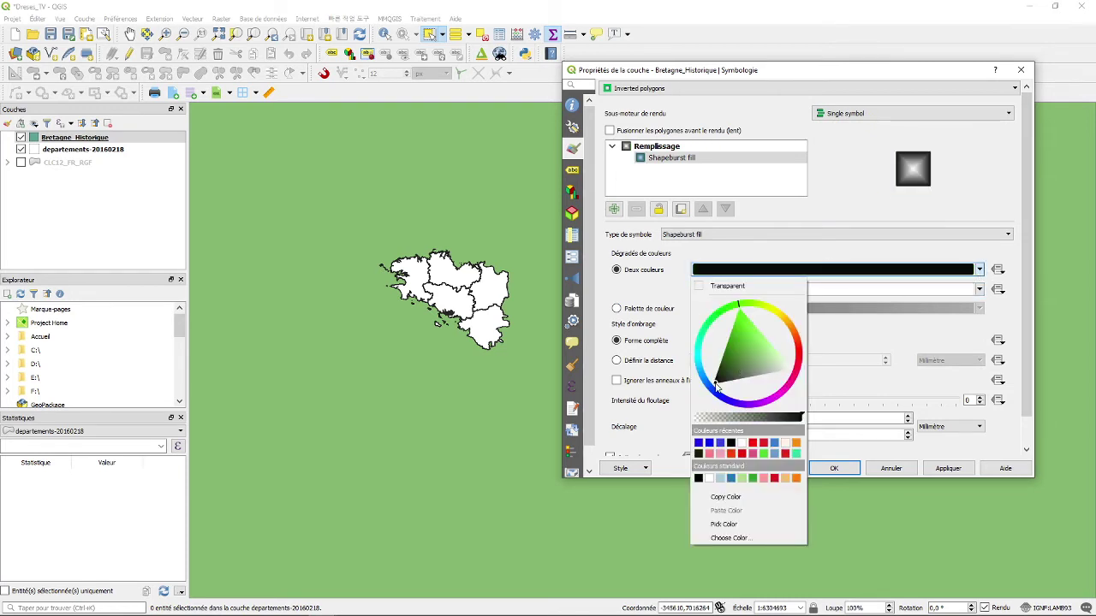
left_click(864, 346)
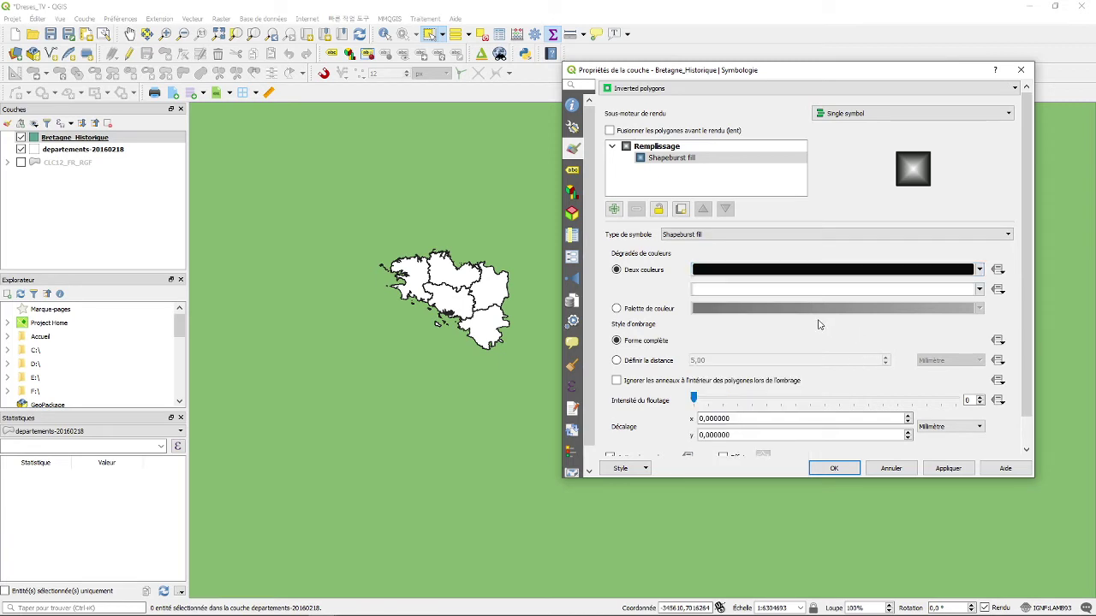
Step: Set the second gradient colour of the Shapeburst fill to white with 50% opacity
left_click(979, 291)
left_click_drag(768, 439, 684, 441)
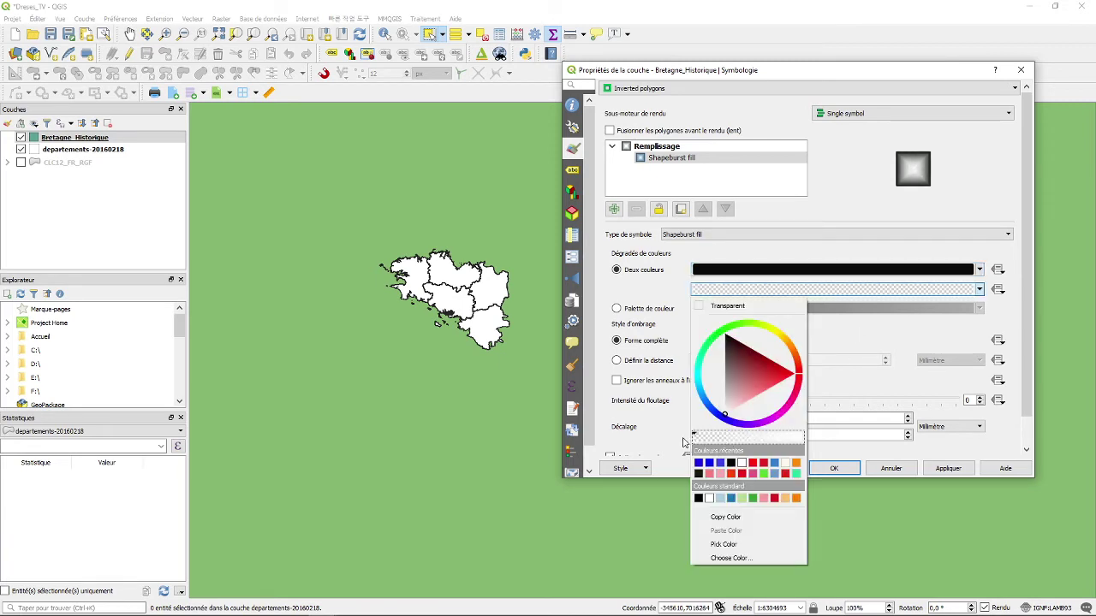
left_click(866, 341)
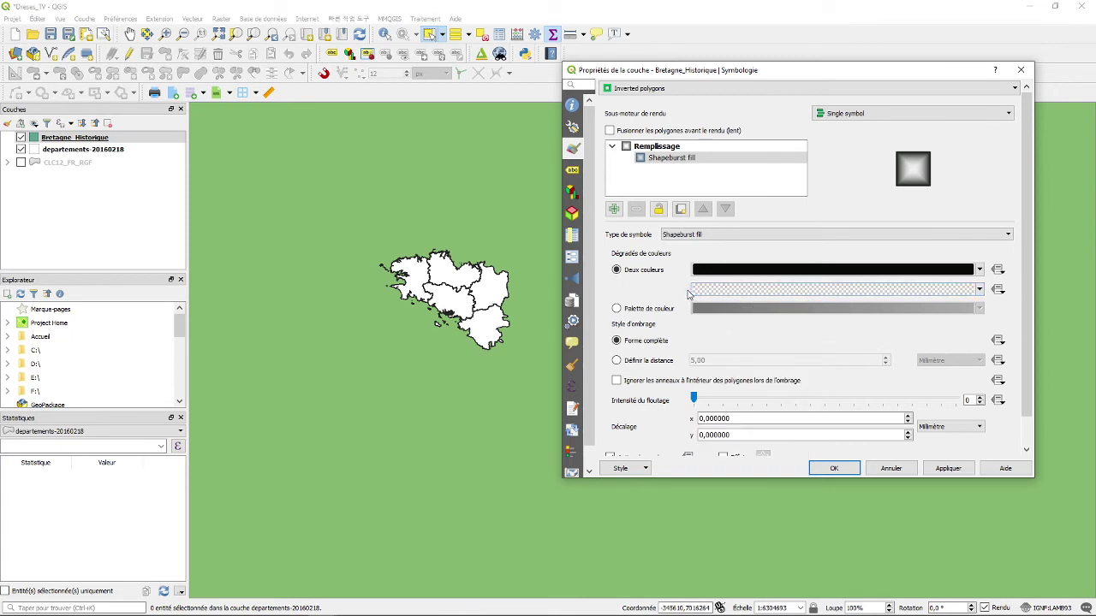
left_click(811, 291)
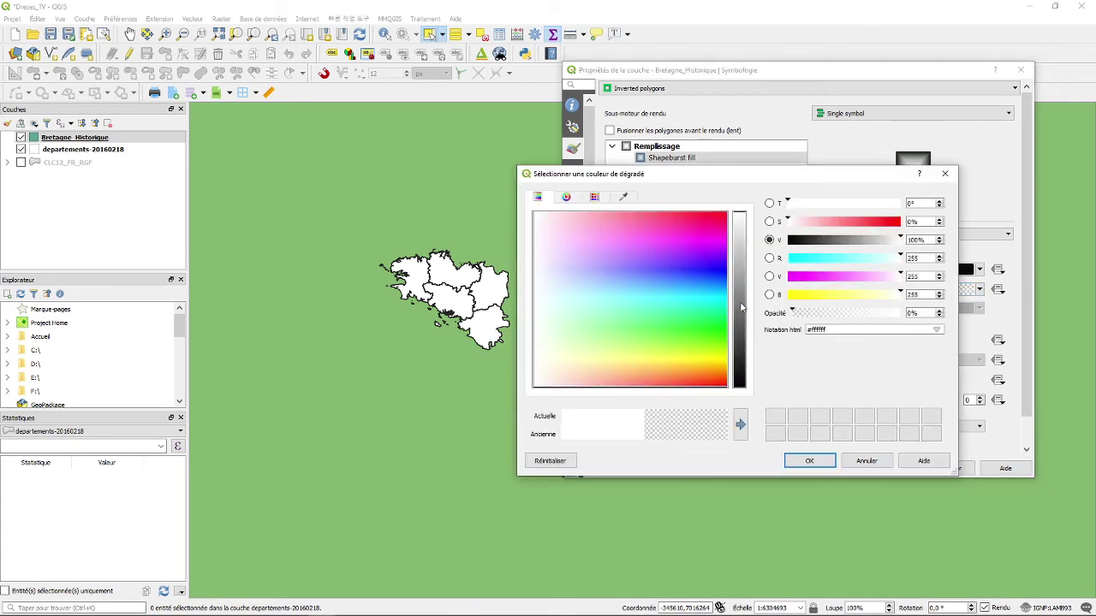
left_click_drag(819, 205, 781, 205)
left_click(842, 313)
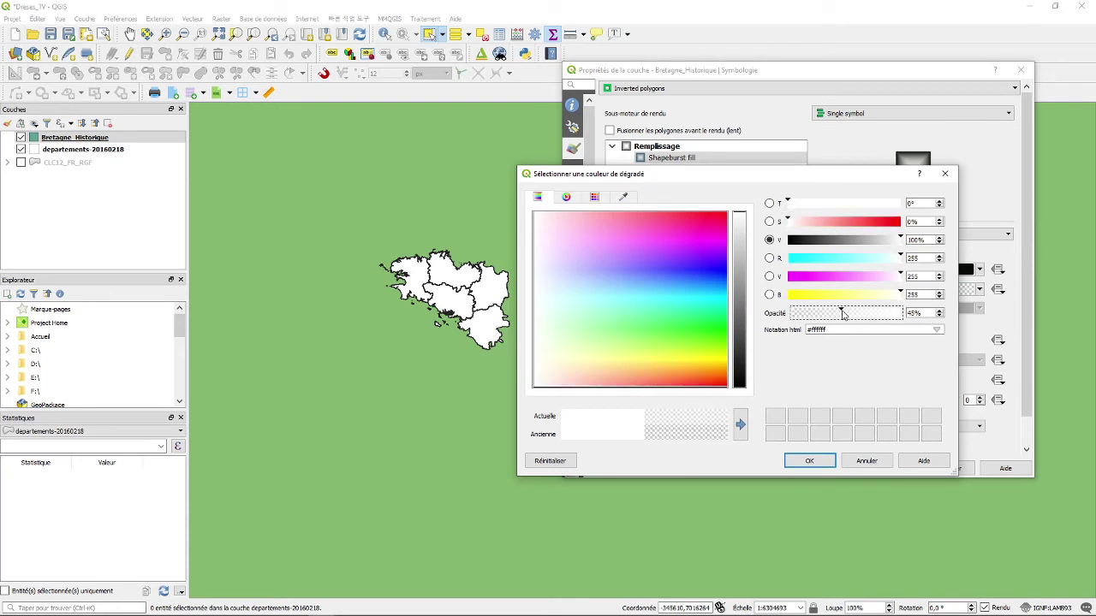
left_click(913, 315)
key("BackSpace")
key("BackSpace")
type("50")
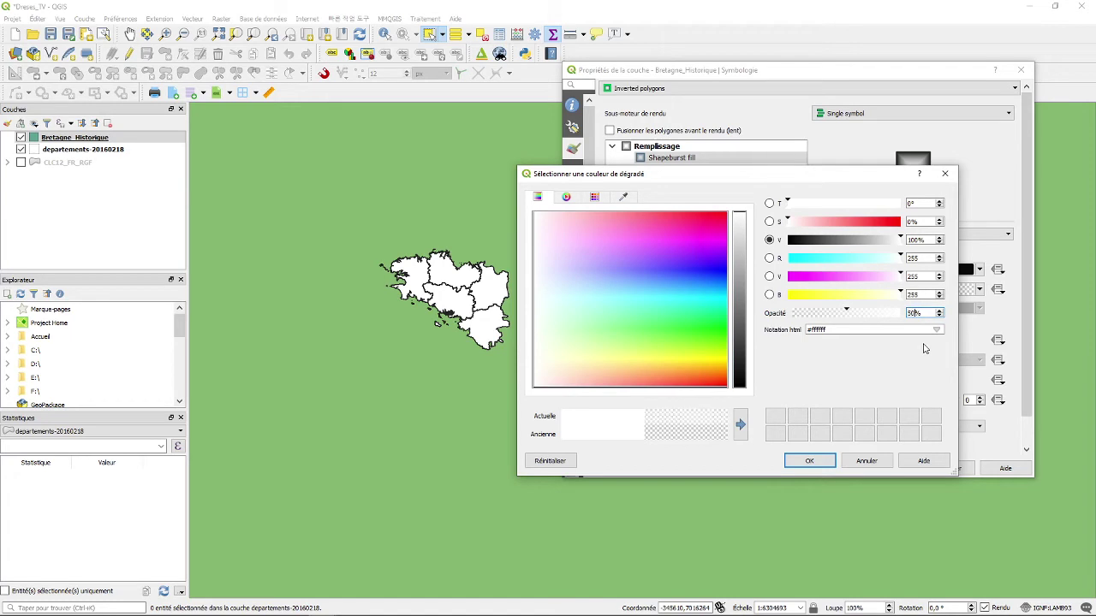
left_click(813, 461)
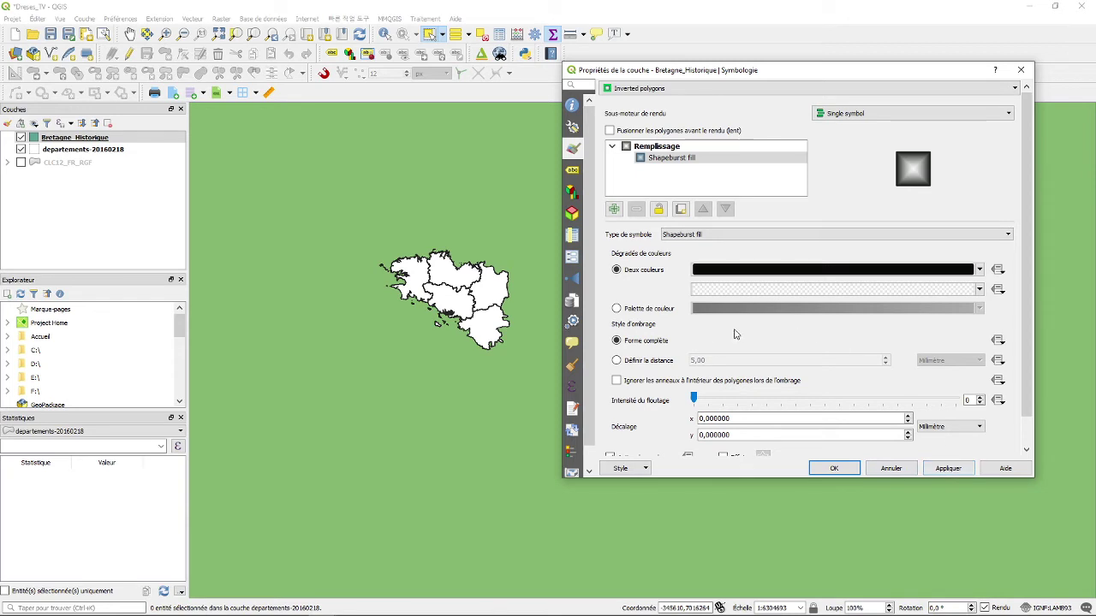
Step: Switch the shading style from the whole shape to a set distance of 4 mm and apply it to the map
scroll(707, 342, "down", 1)
left_click(617, 329)
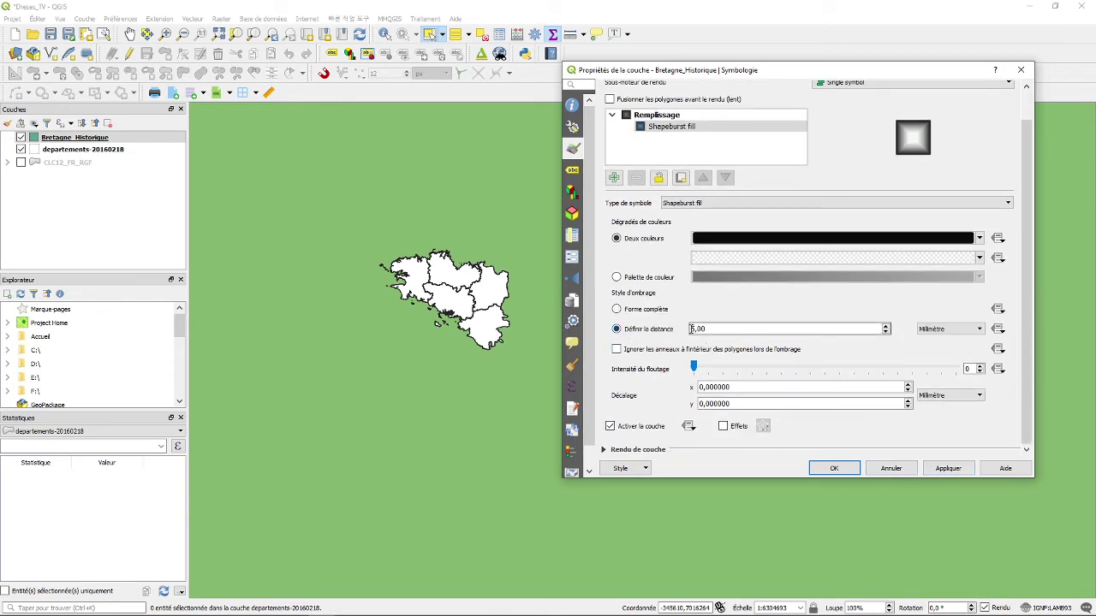
key("BackSpace")
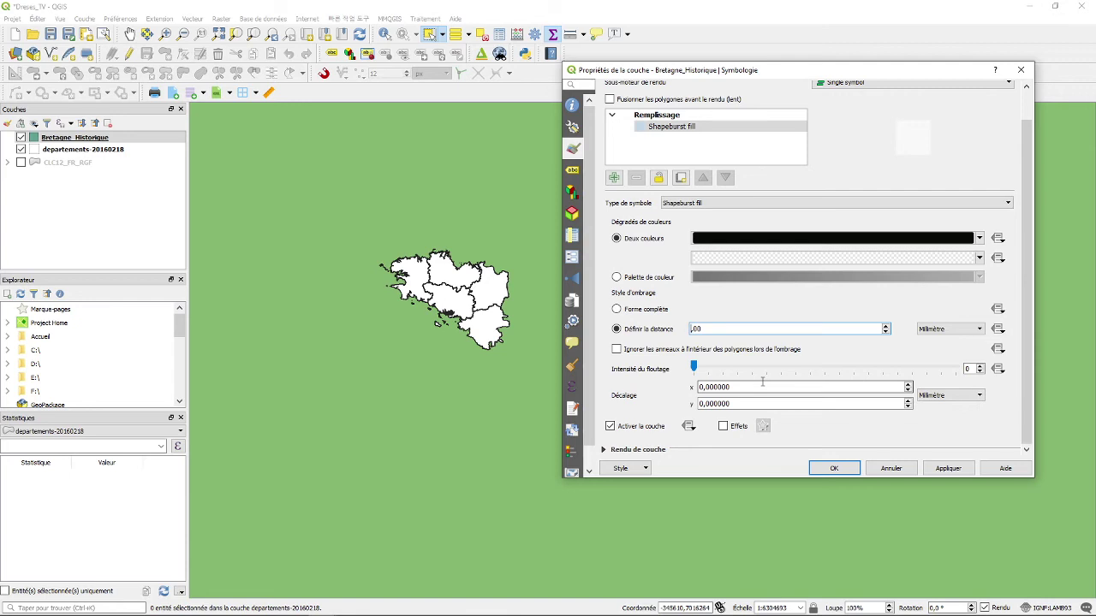
type("3")
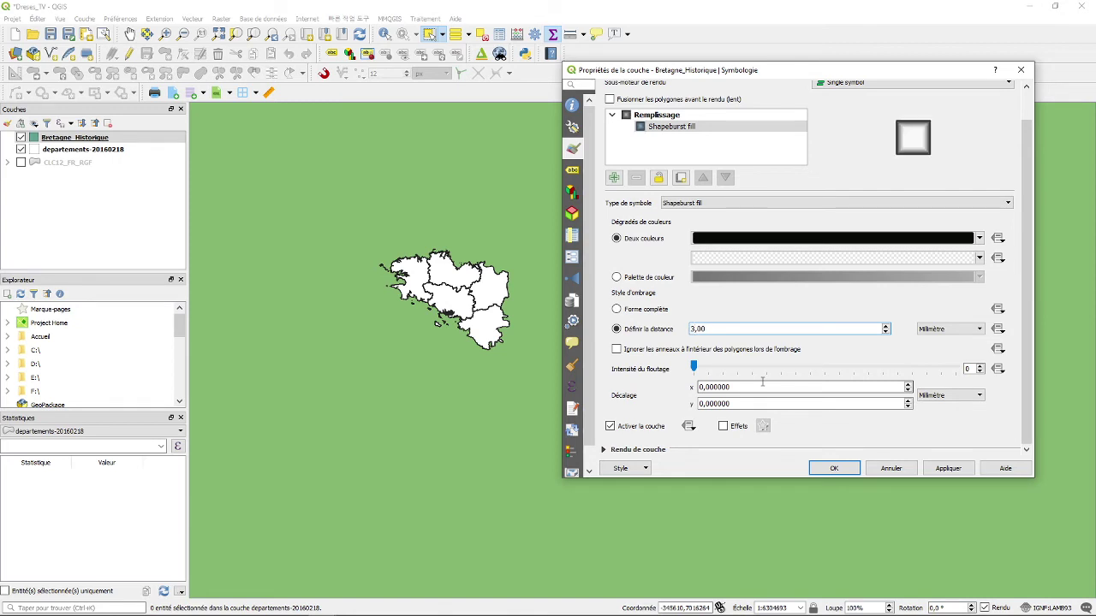
key("BackSpace")
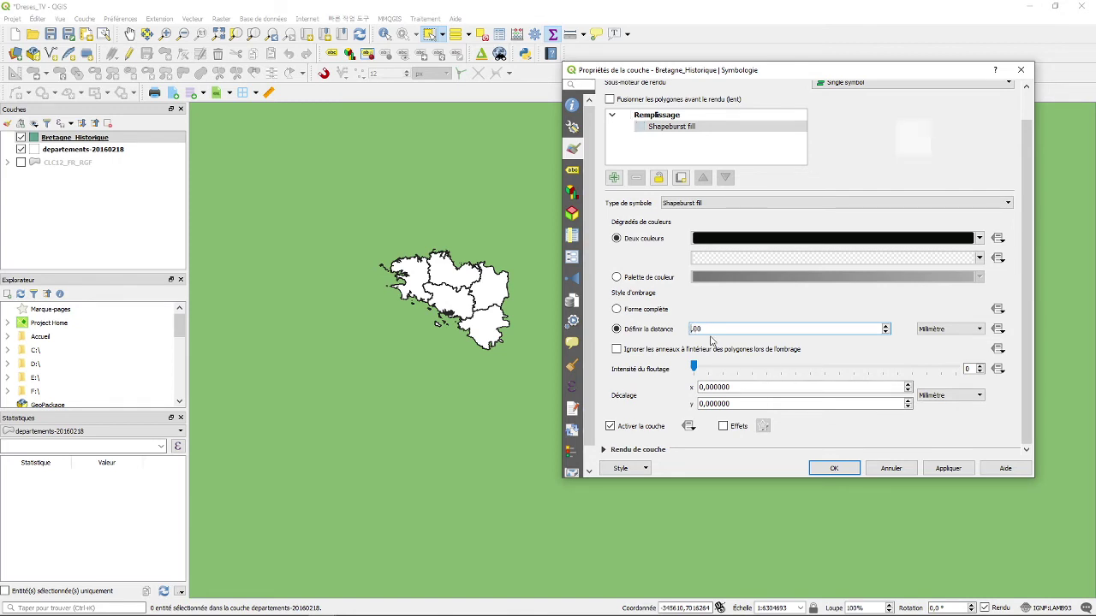
type("4")
left_click(947, 469)
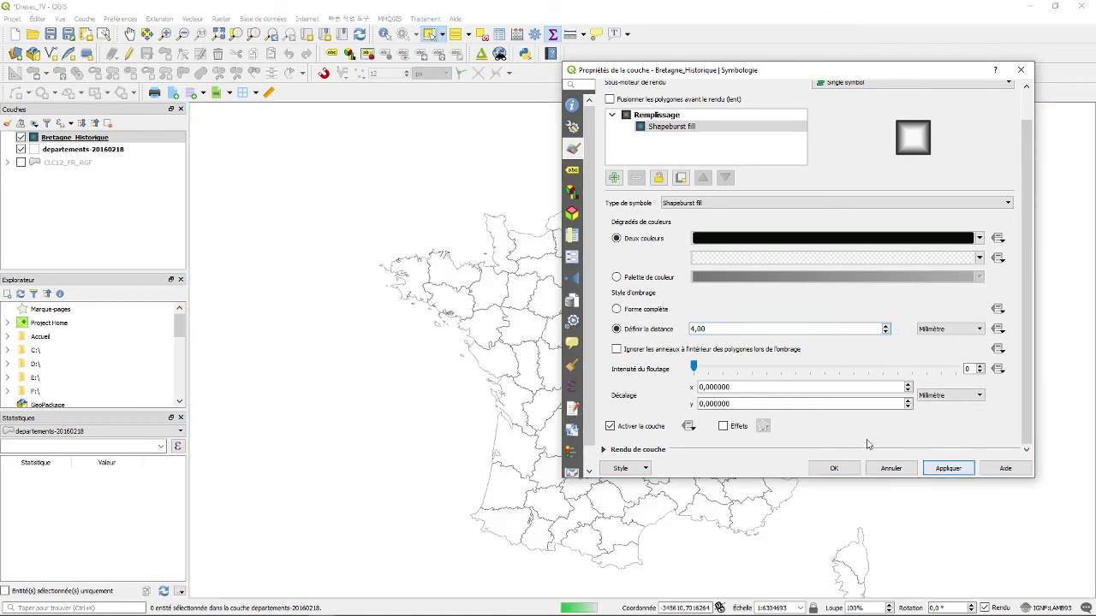
left_click(935, 467)
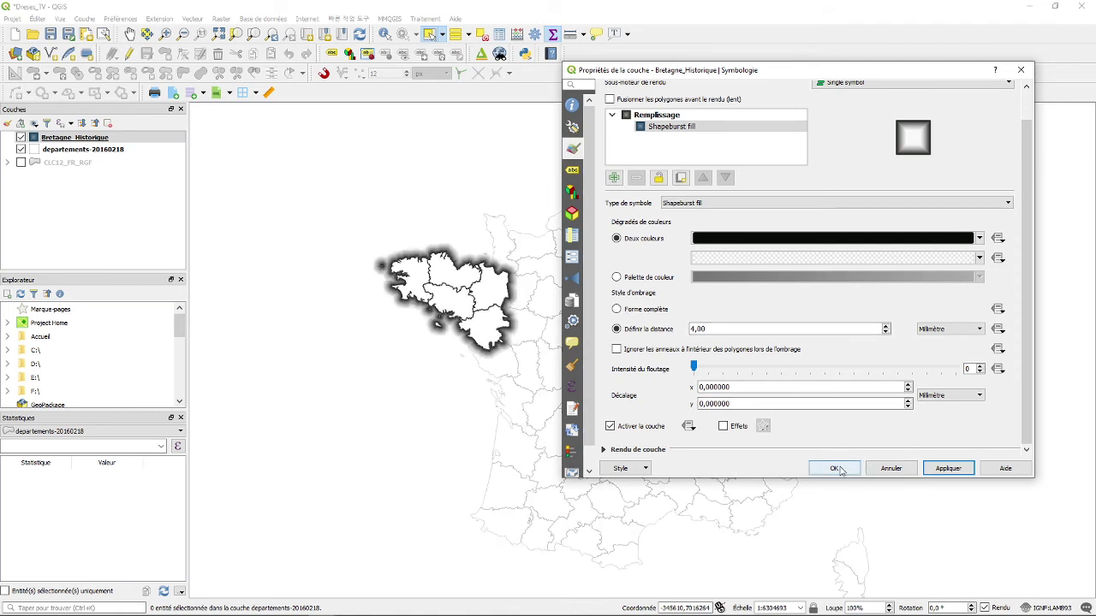
Step: Reduce the shading distance to 3 mm, apply it and close the layer properties
left_click(695, 329)
key("BackSpace")
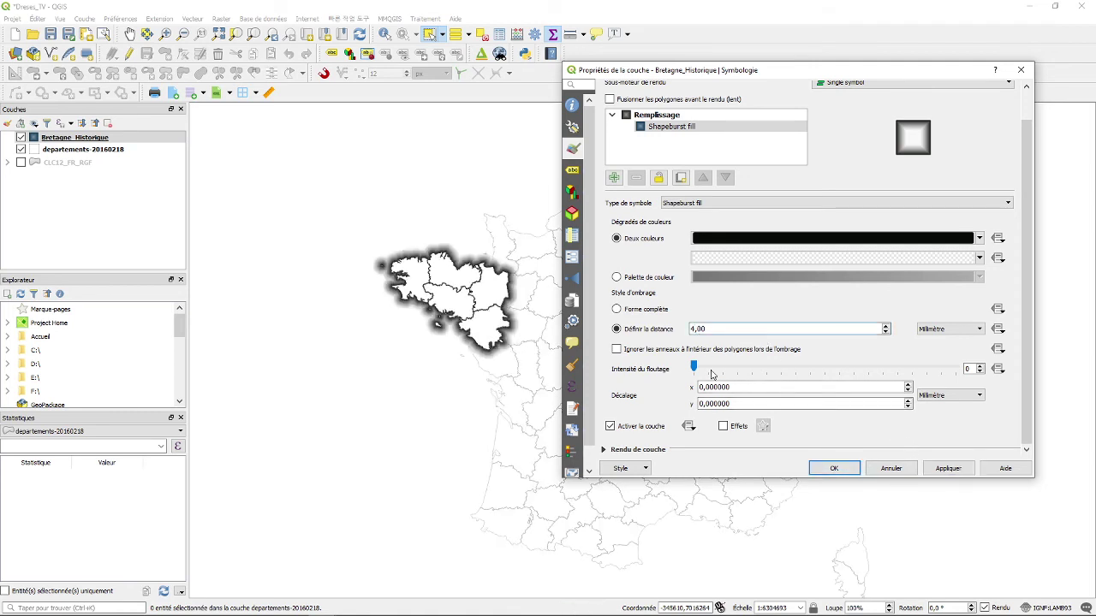
type("3")
left_click(948, 468)
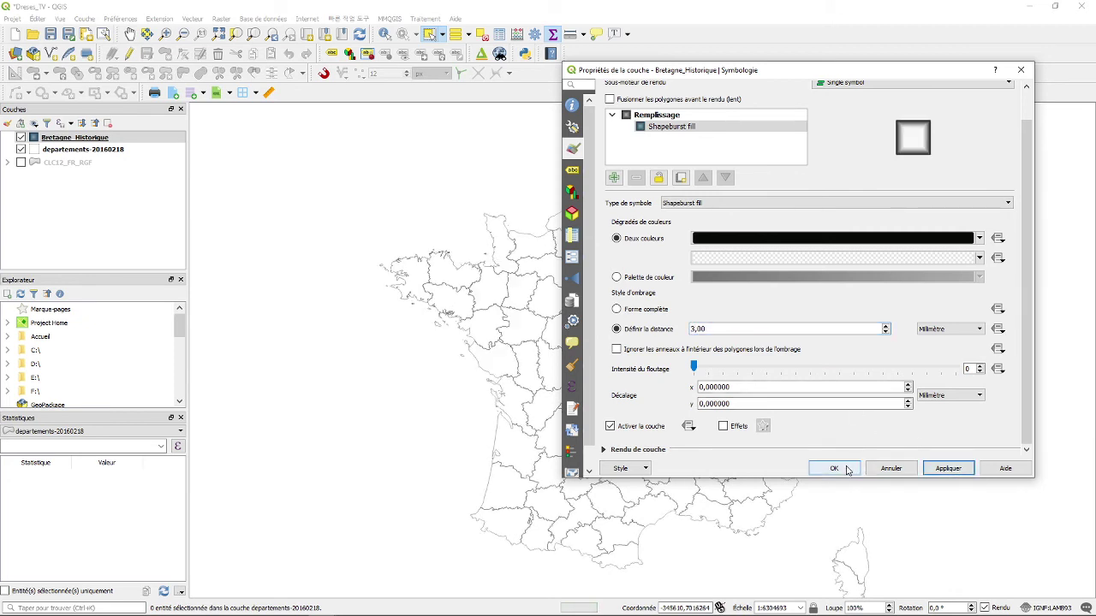
left_click(847, 470)
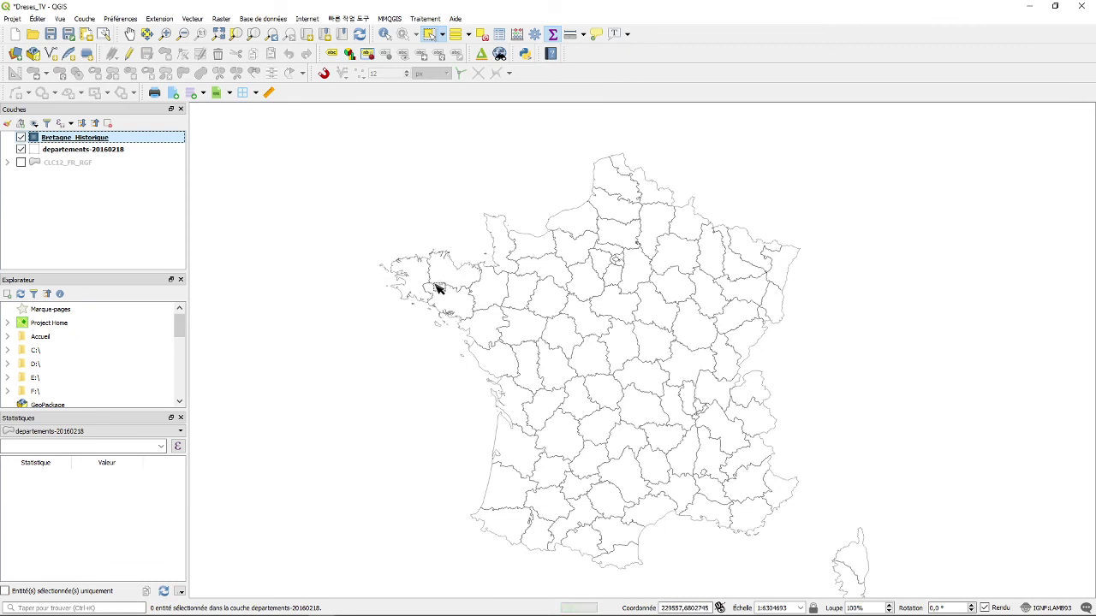
Step: Hide and show the departements-20160218 layer again, and make the CLC12_FR_RGF layer visible
left_click(20, 150)
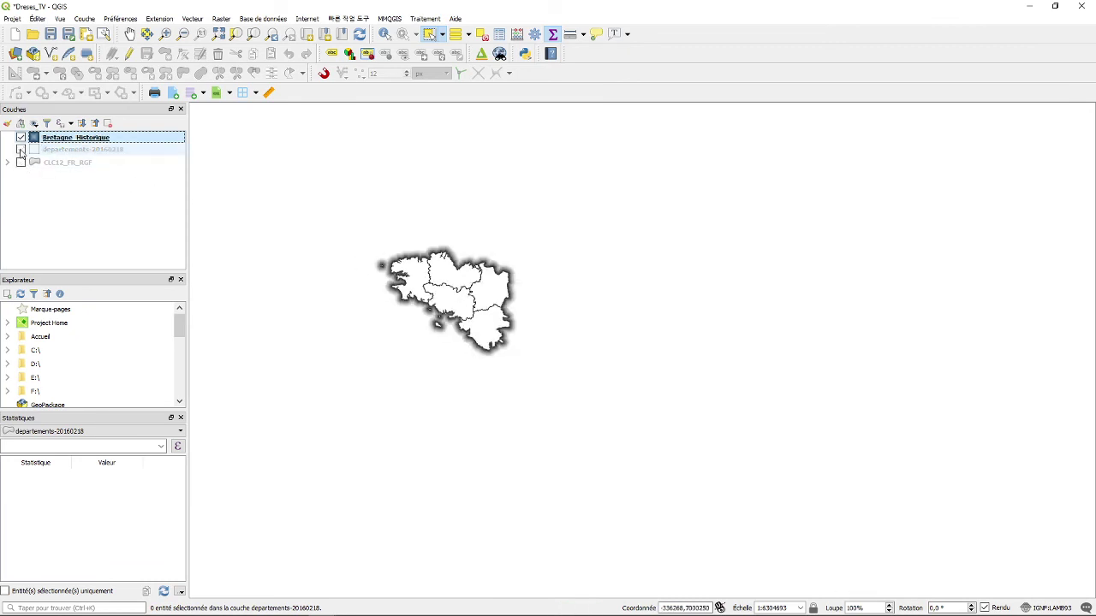
left_click(21, 149)
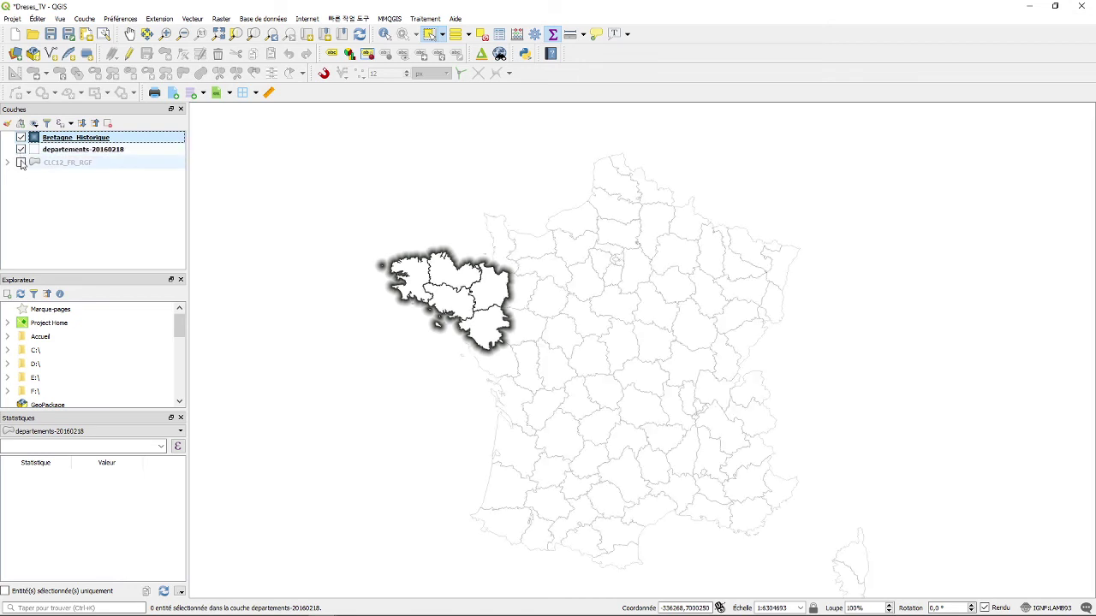
left_click(21, 163)
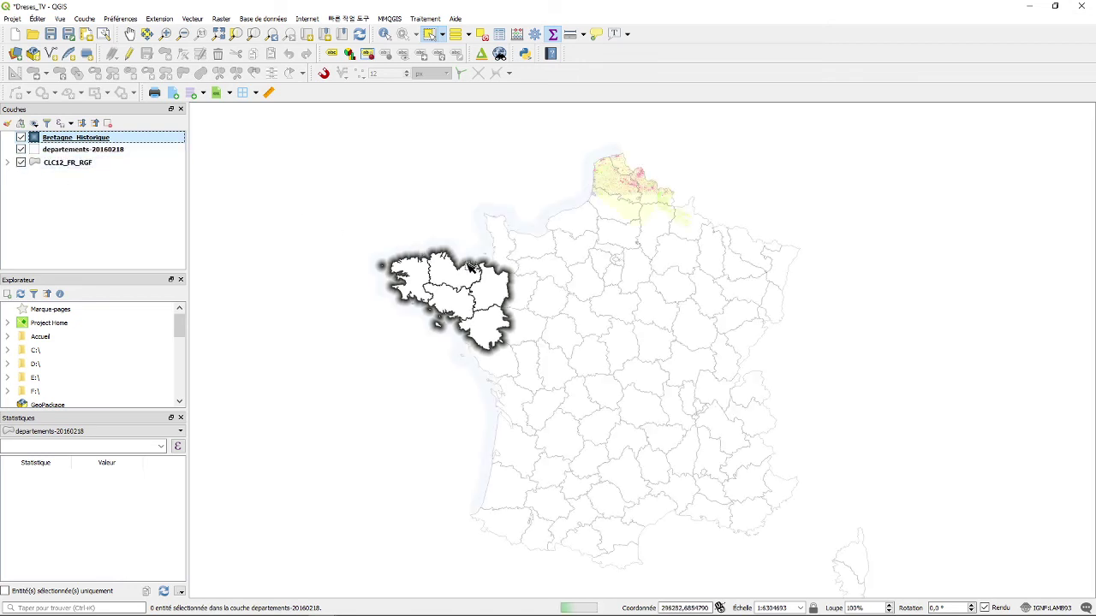